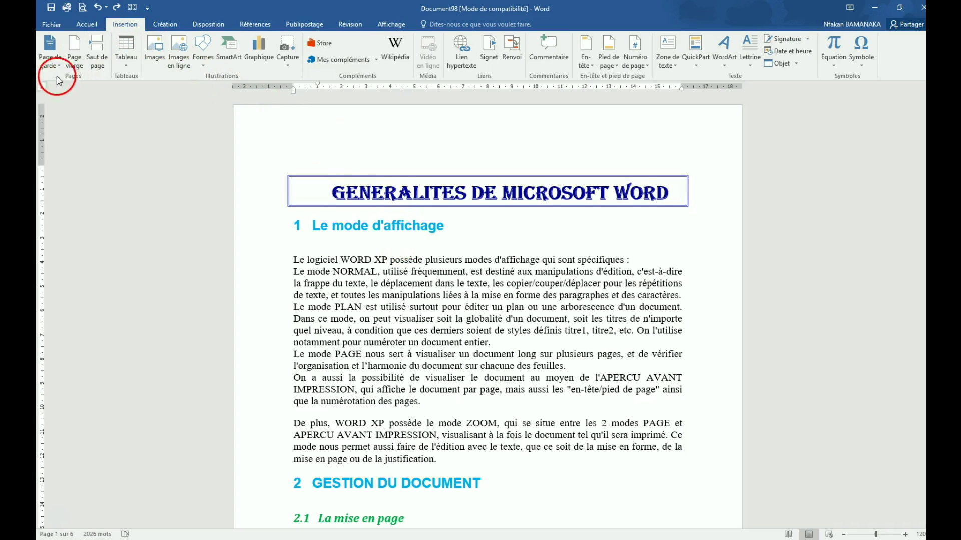
Step: Insert the Quadrillage cover page and replace its title placeholder with FAKAN MALINKE
left_click(50, 61)
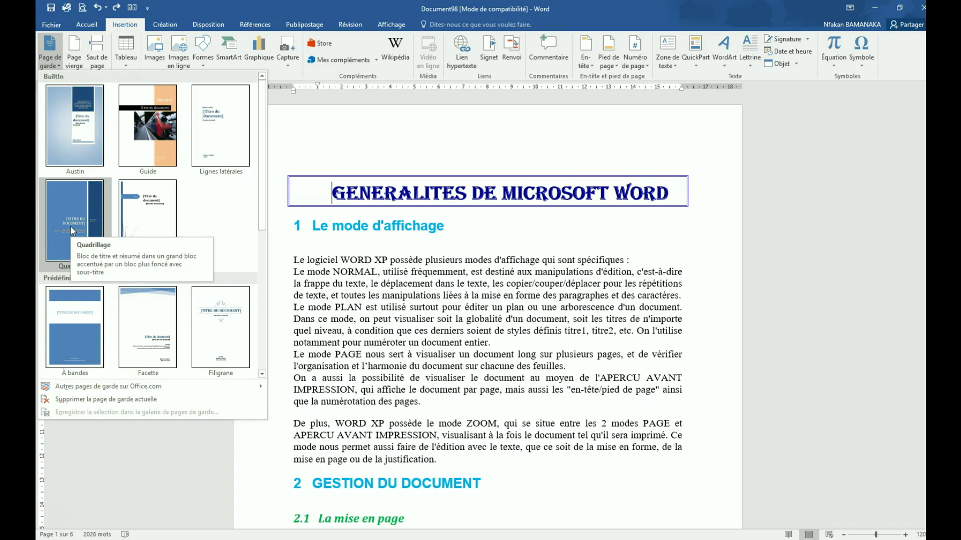
left_click(73, 230)
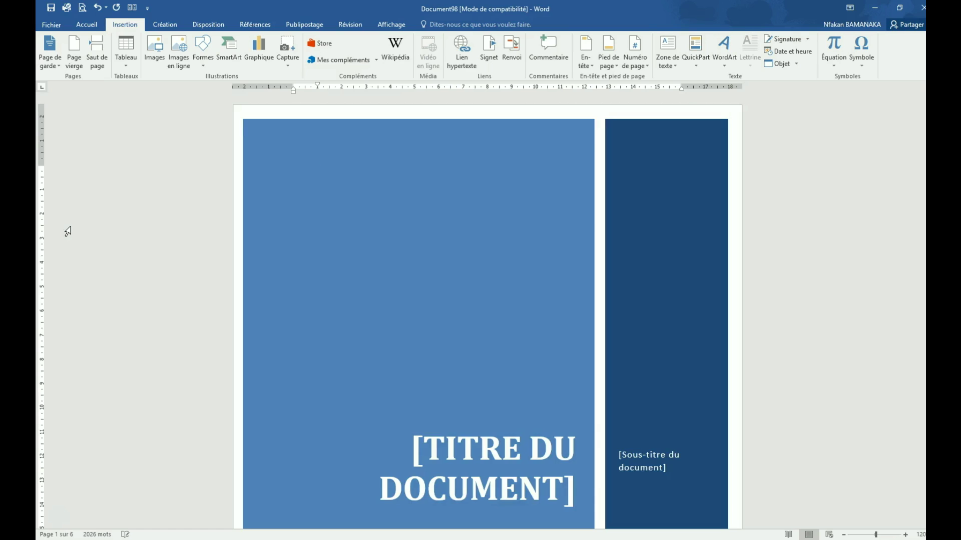
left_click(442, 448)
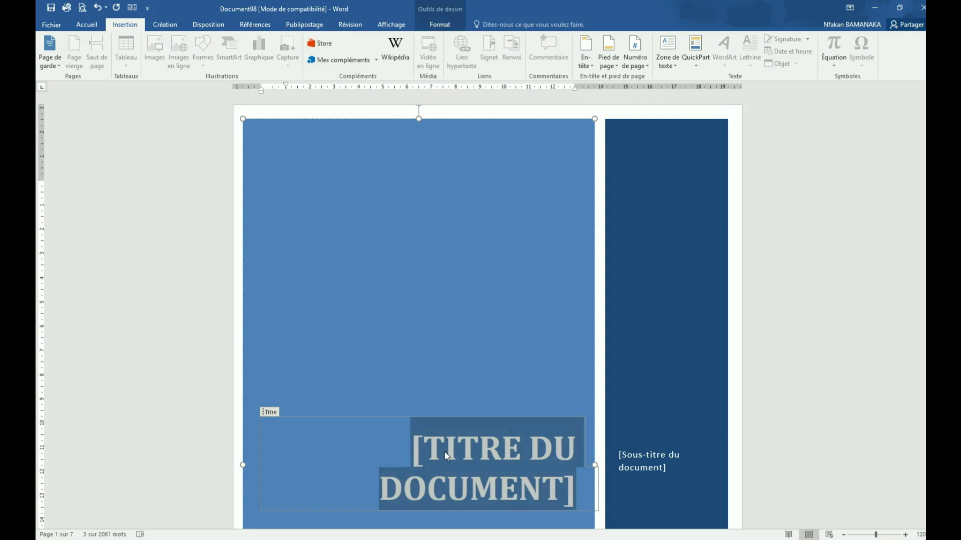
type("FAKAN MALI")
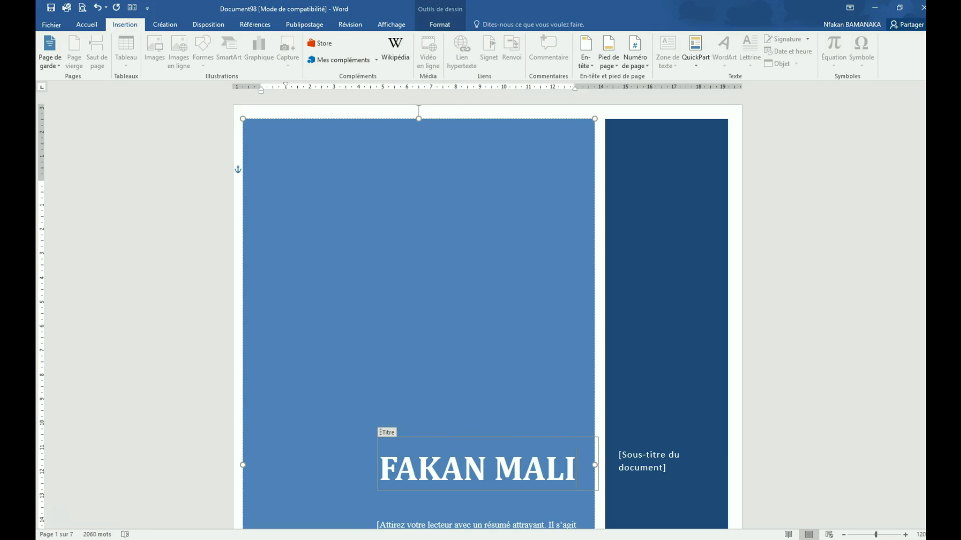
type("NKE")
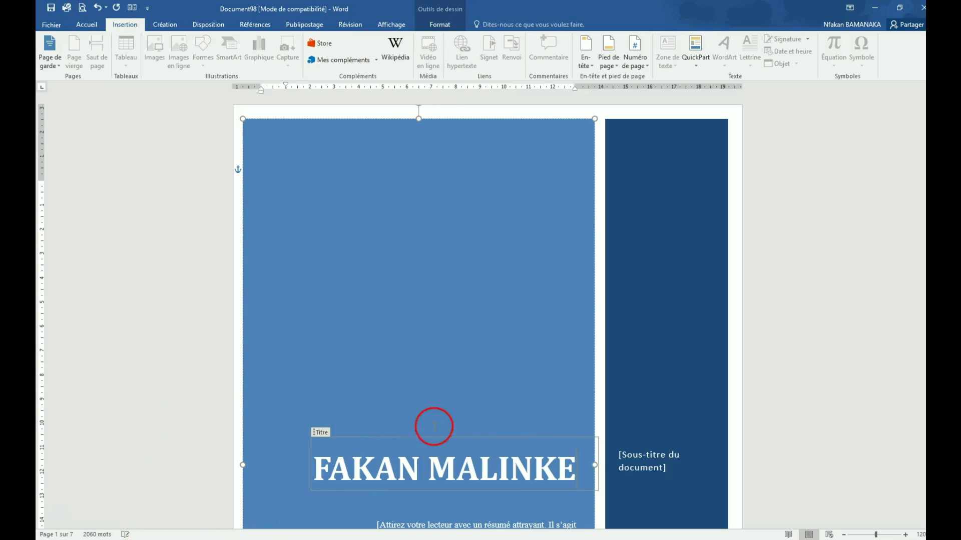
Step: Delete the summary placeholder text below the cover page title
scroll(662, 450, "down", 2)
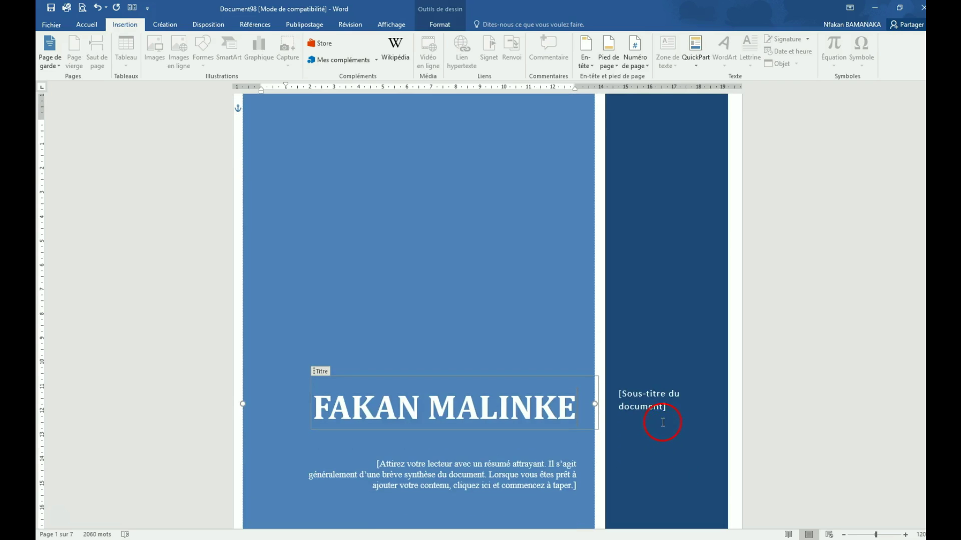
scroll(662, 429, "down", 3)
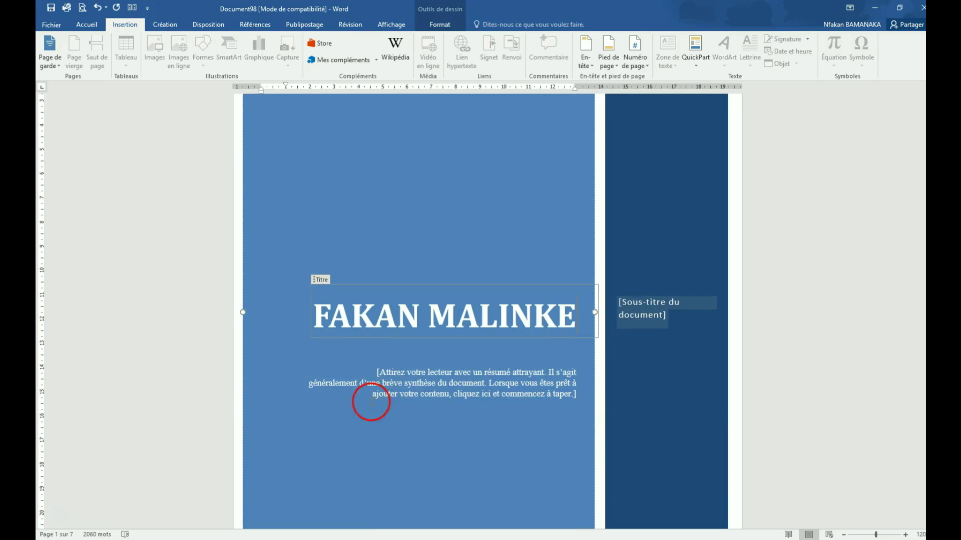
left_click(529, 386)
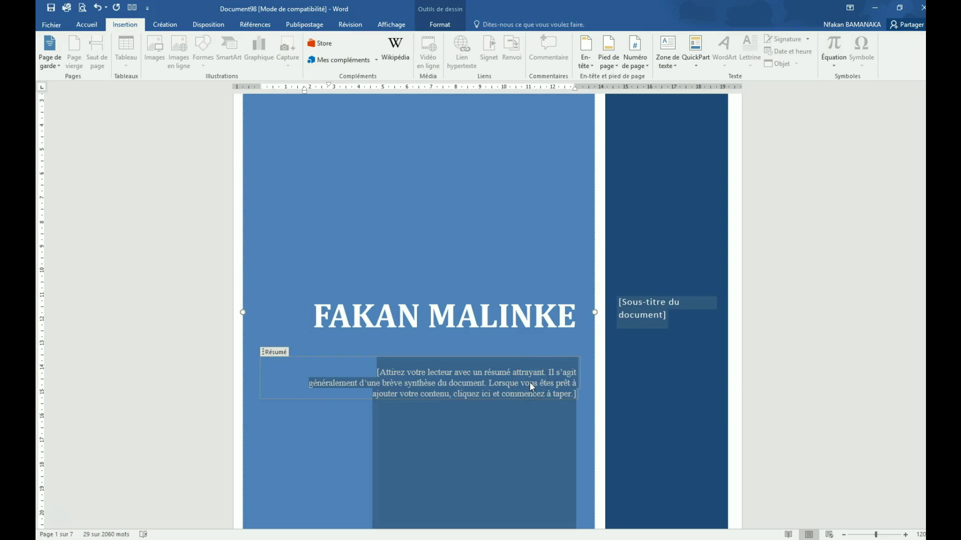
key("Delete")
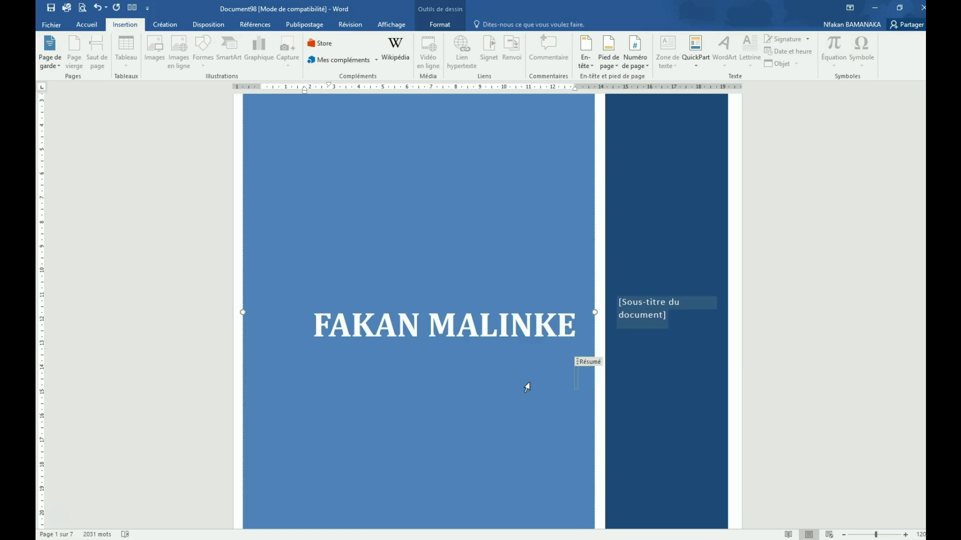
Step: Try the fill colour Rouge, Accentuation2, plus sombre 25 % on the cover page's title block
left_click(488, 373)
left_click(430, 14)
left_click(445, 25)
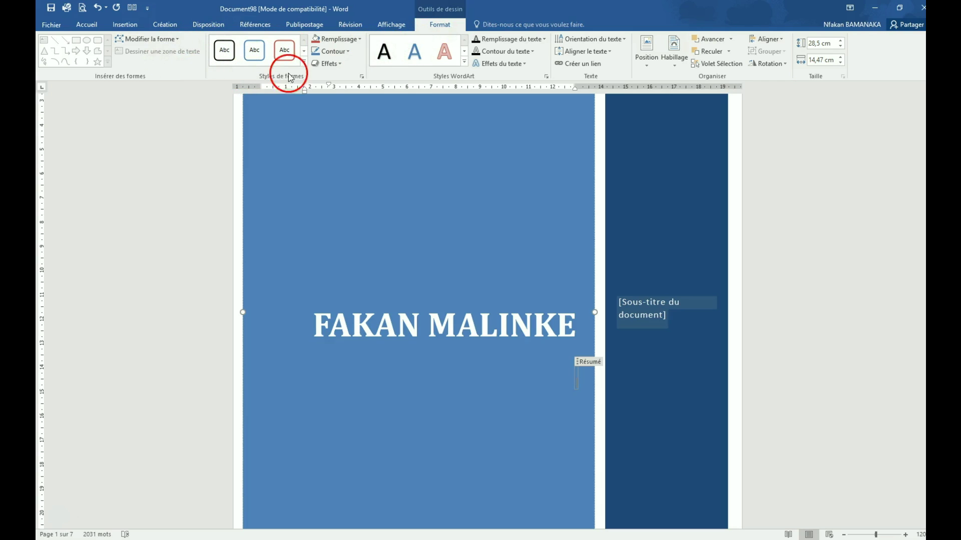
left_click(354, 41)
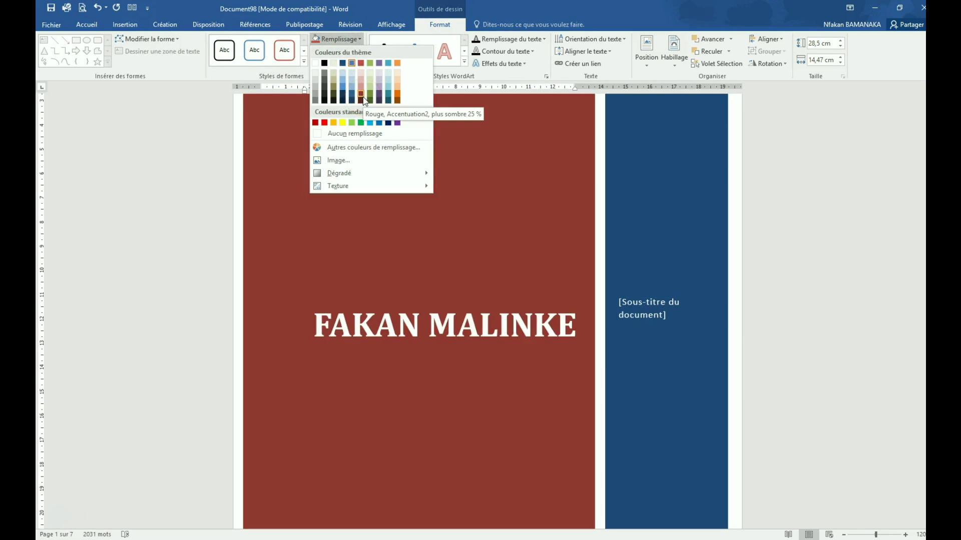
left_click(430, 199)
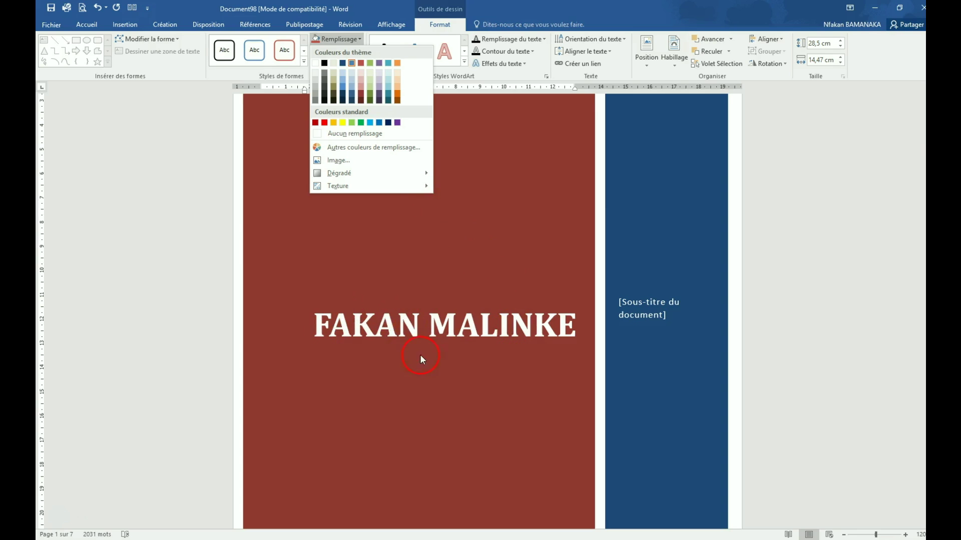
left_click(497, 227)
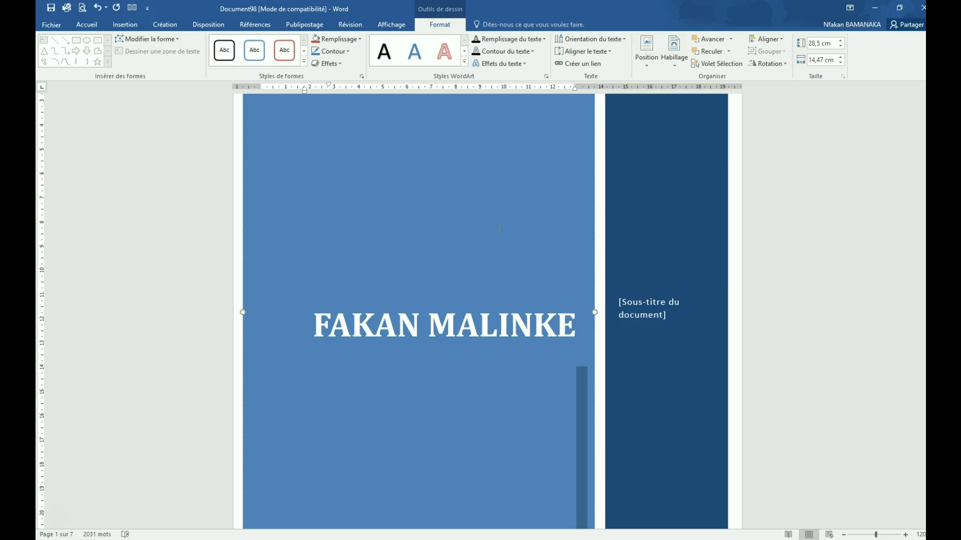
Step: Undo the cover page edits and its insertion, and place the cursor before the title GENERALITES DE MICROSOFT WORD
key("ctrl+z")
key("ctrl+z")
key("ctrl+z")
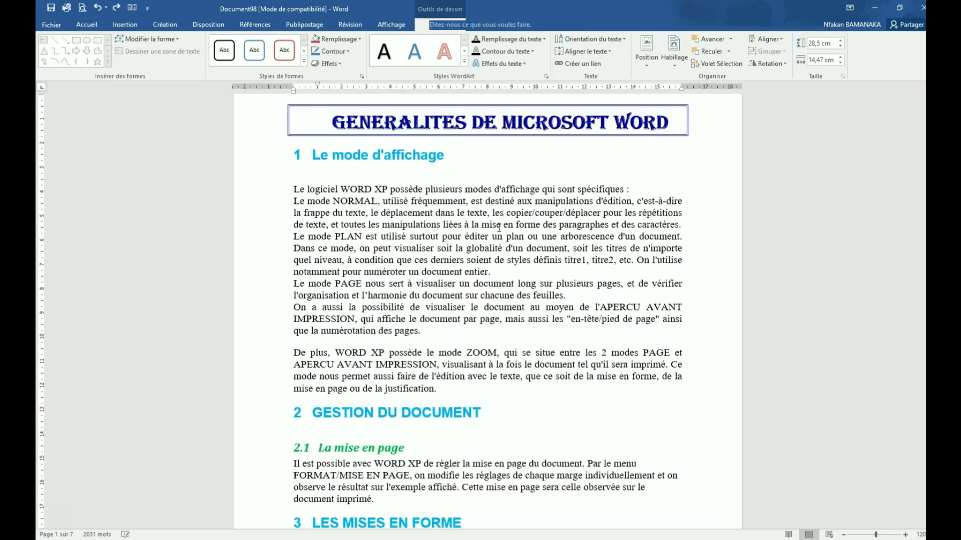
left_click(393, 105)
left_click(332, 122)
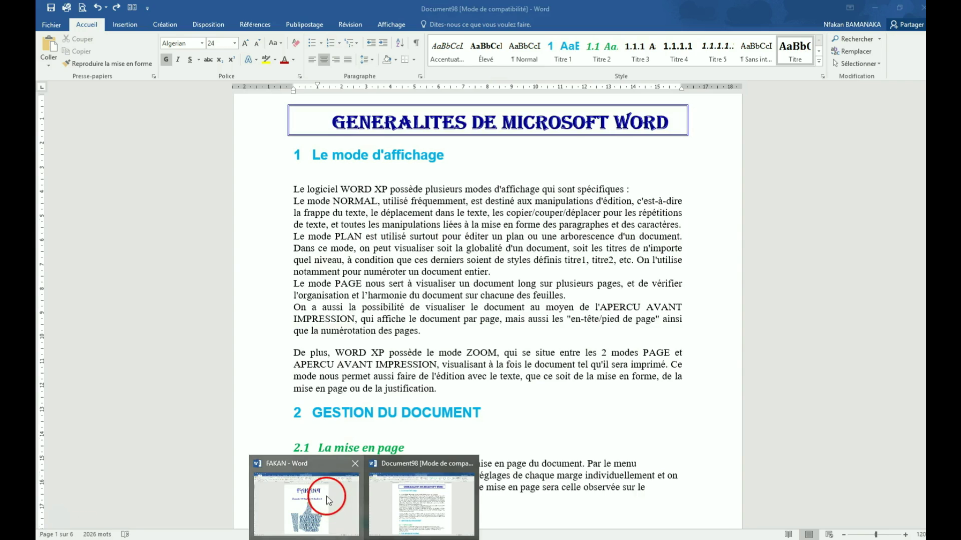
Step: Save the entire content of the FAKAN document to the cover page gallery as FAKAN in the Général category
left_click(325, 498)
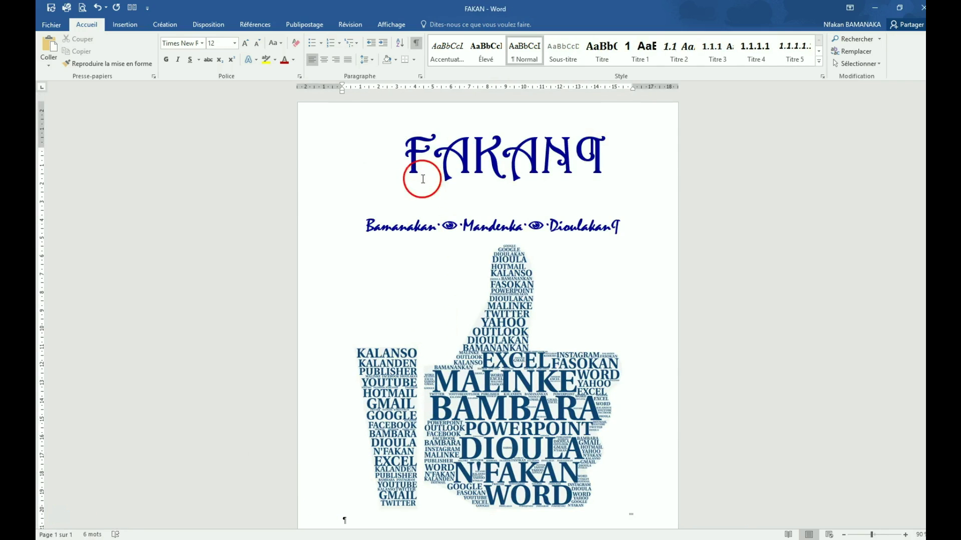
key("ctrl+a")
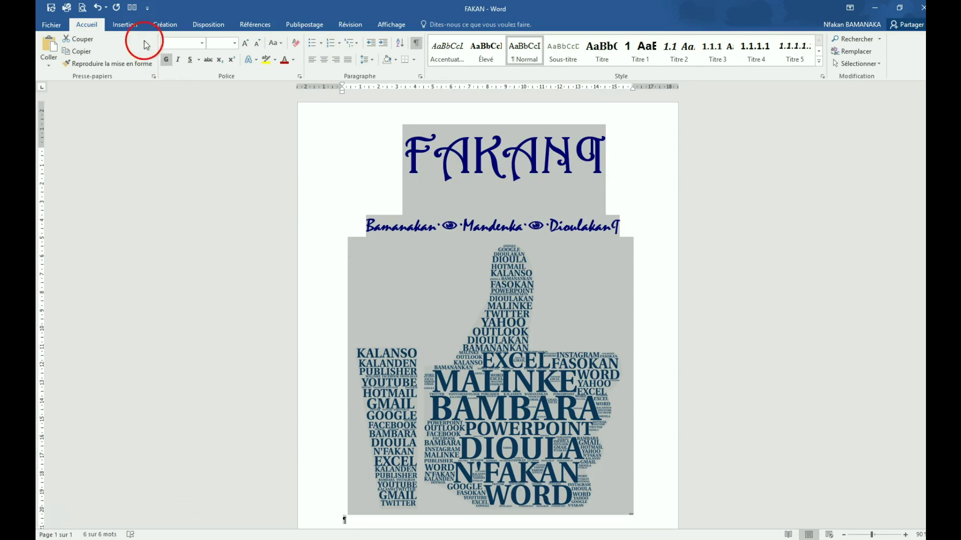
left_click(133, 29)
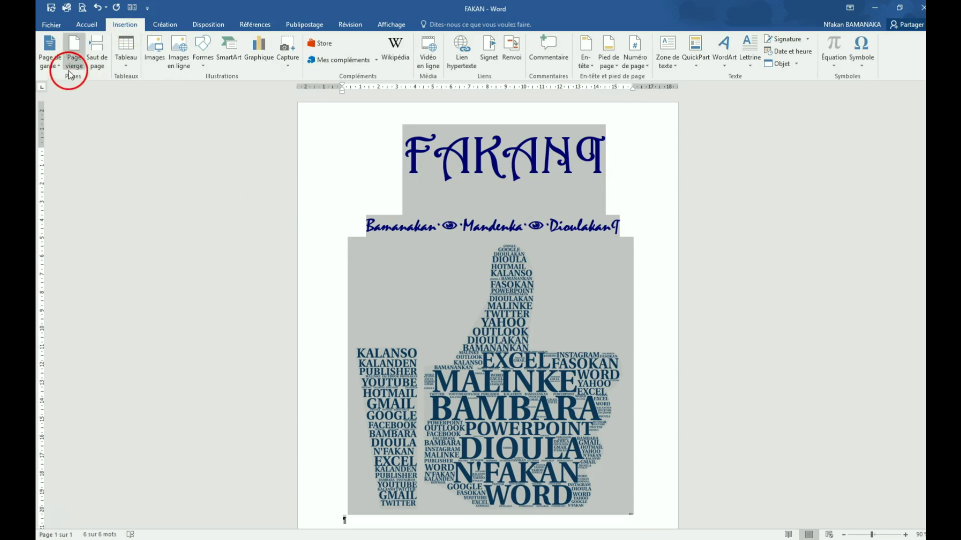
left_click(61, 60)
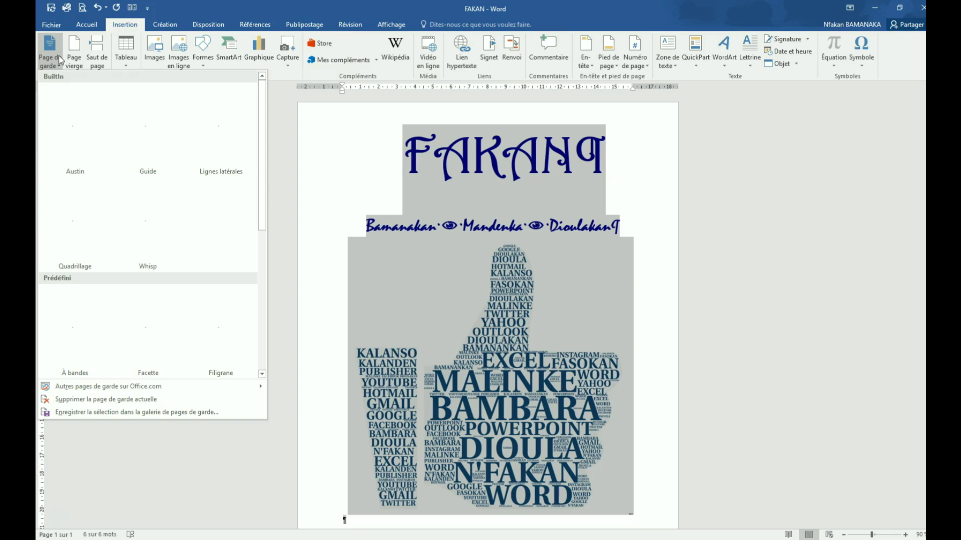
left_click(97, 418)
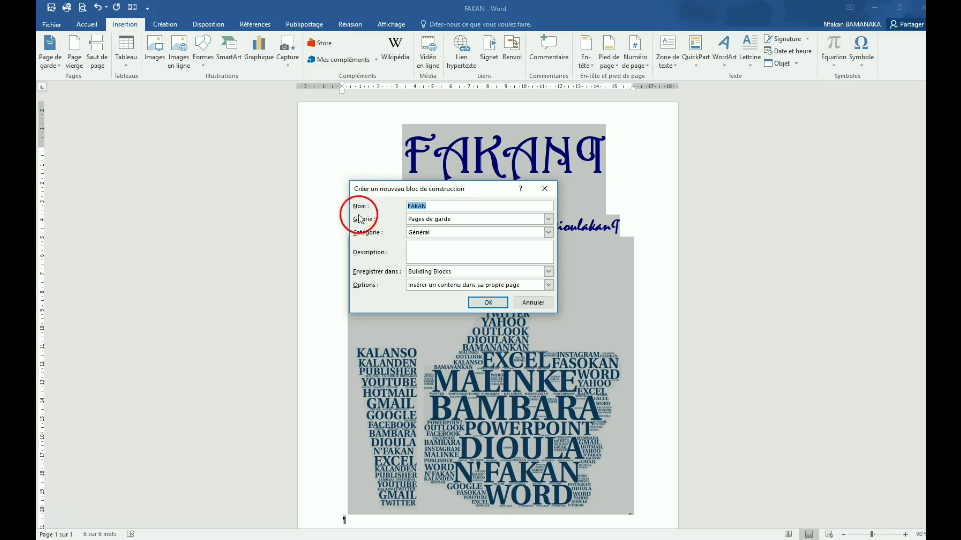
left_click(439, 206)
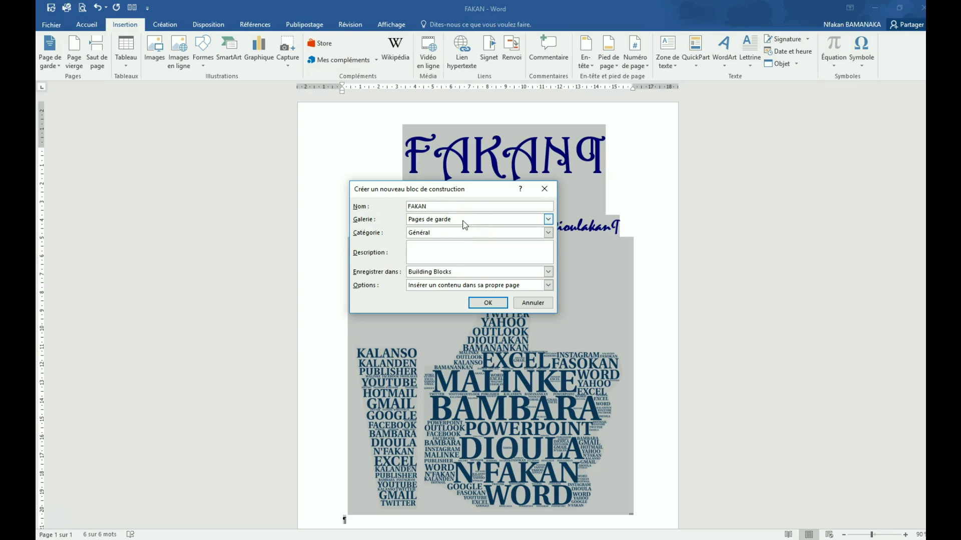
left_click(491, 301)
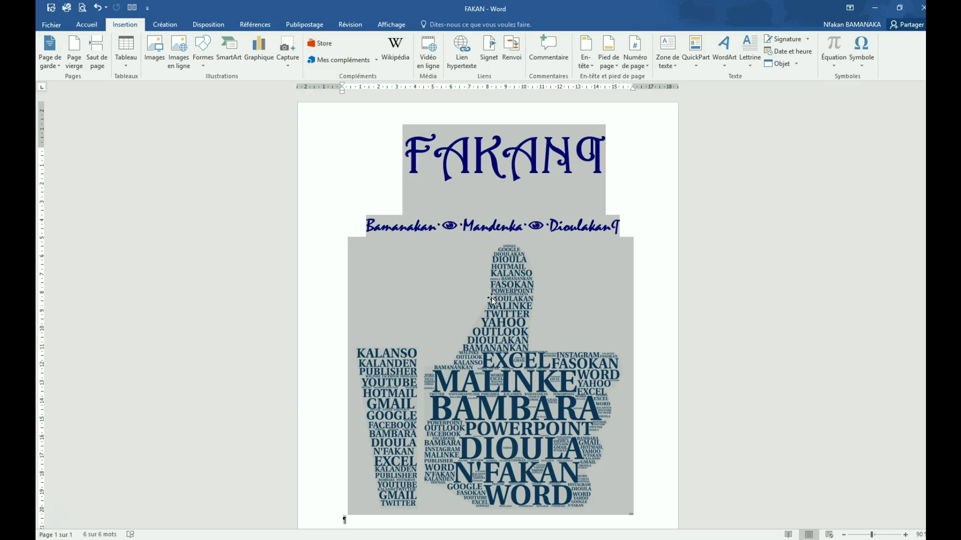
left_click(617, 167)
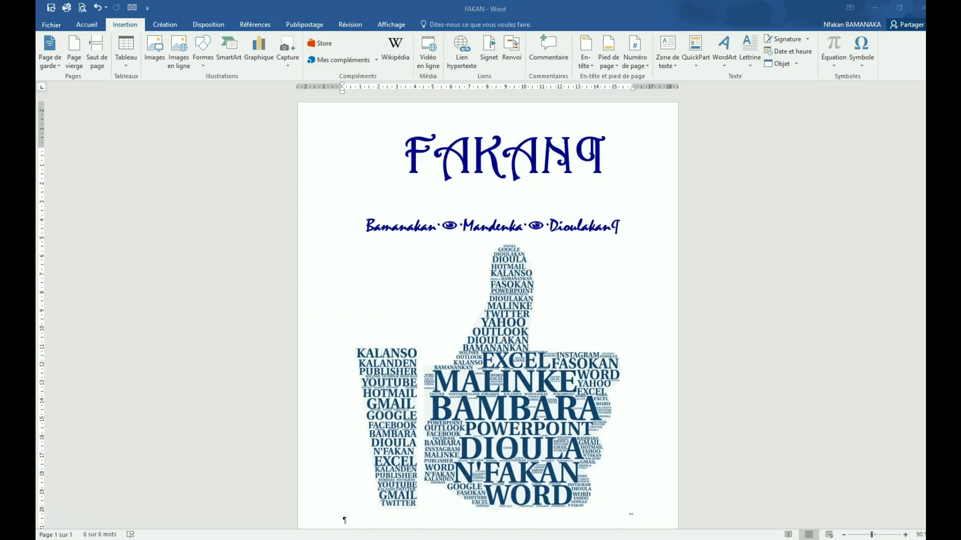
Step: Return to Document98 and insert the custom FAKAN cover page with the cursor before the document title
left_click(408, 495)
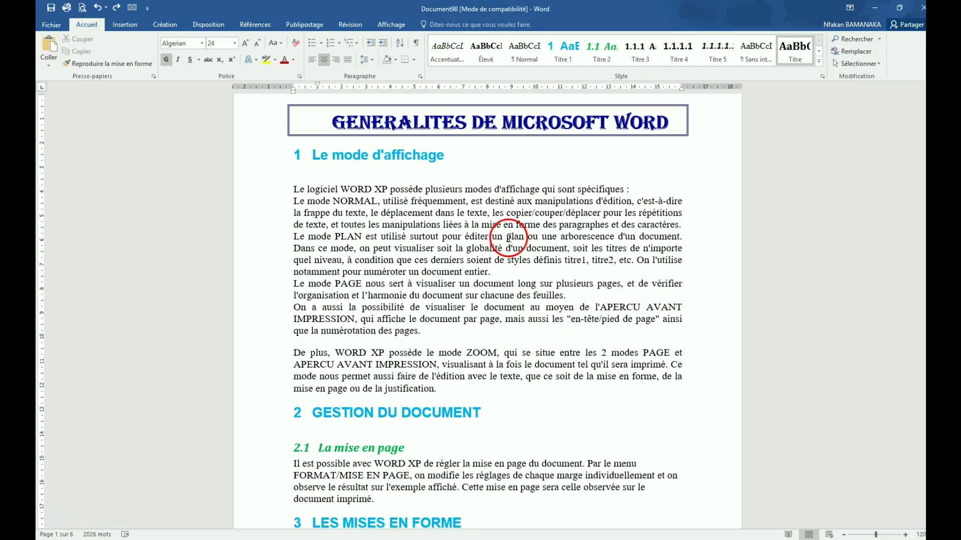
left_click(333, 122)
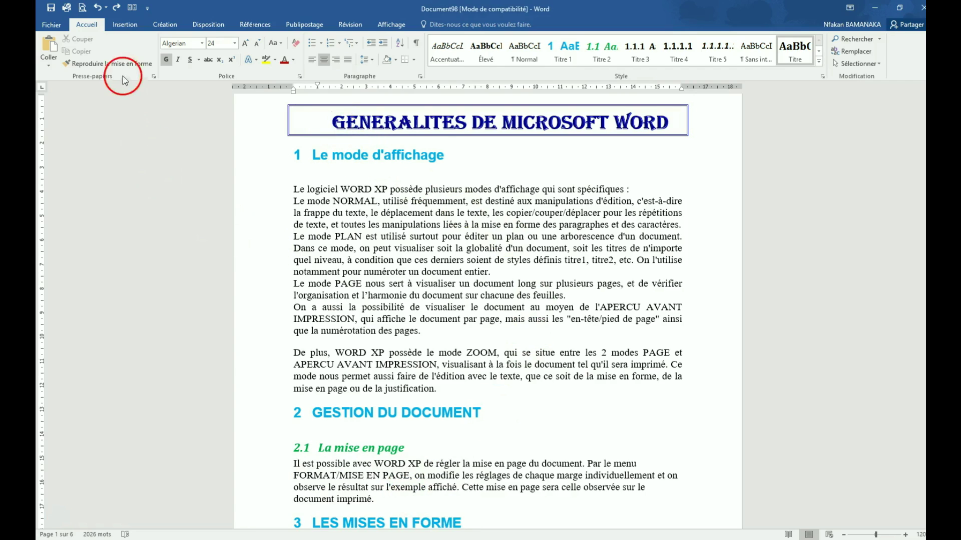
left_click(127, 26)
left_click(51, 46)
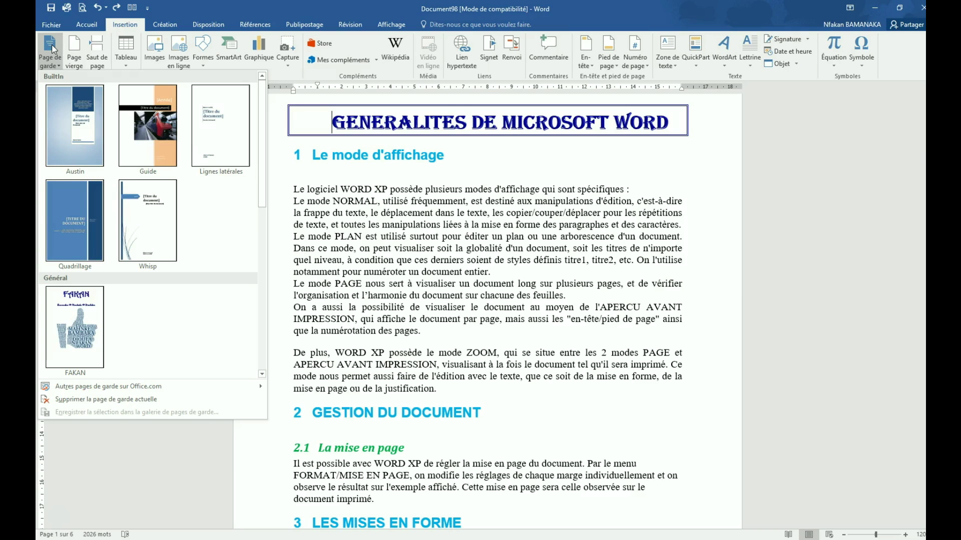
left_click(71, 335)
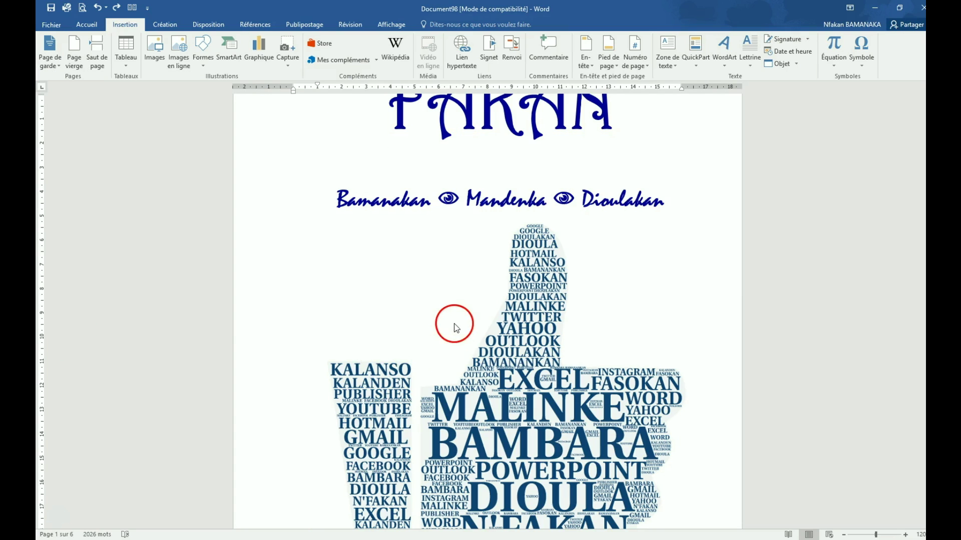
Step: Show several pages side by side and examine the inserted cover page and the pages that follow it
scroll(489, 318, "up", 2)
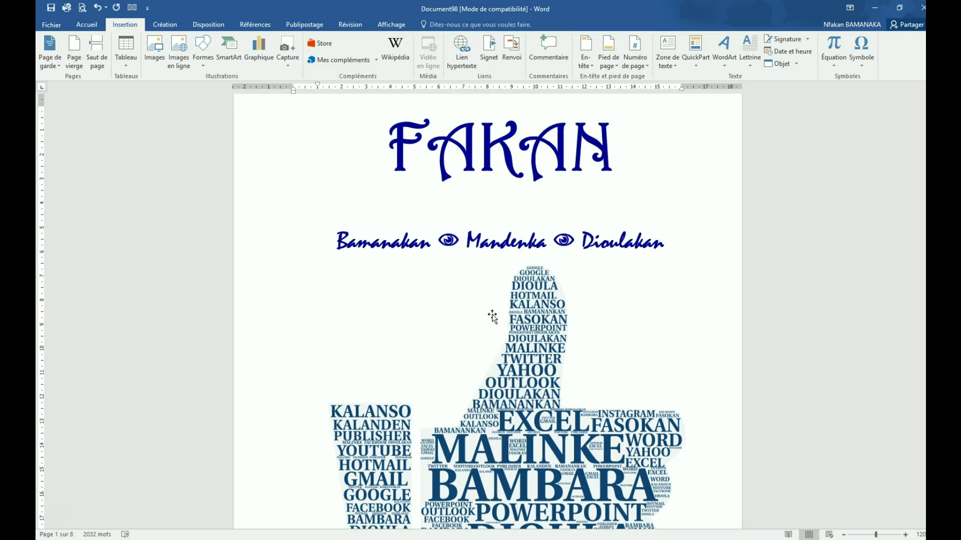
scroll(492, 316, "down", 10)
scroll(493, 315, "down", 15)
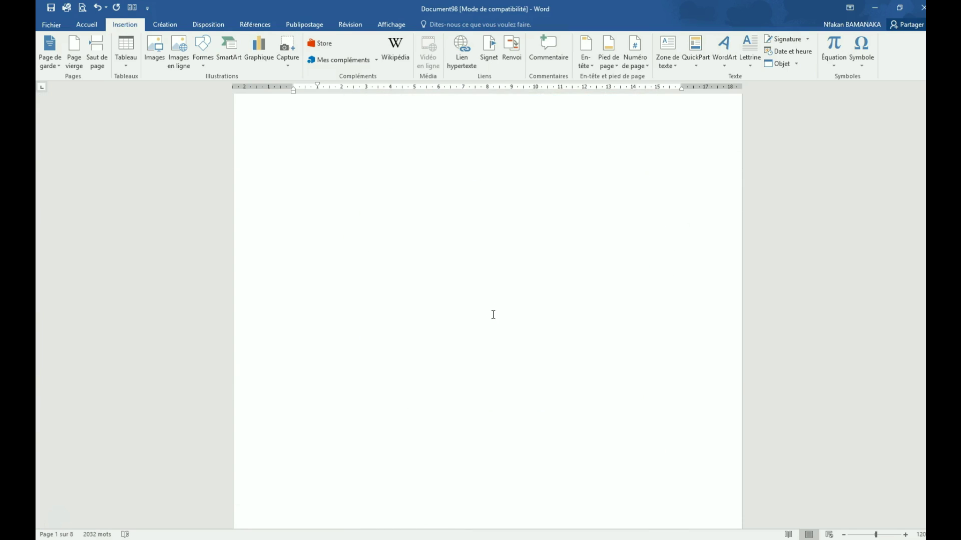
scroll(493, 315, "down", 5)
scroll(492, 315, "up", 11)
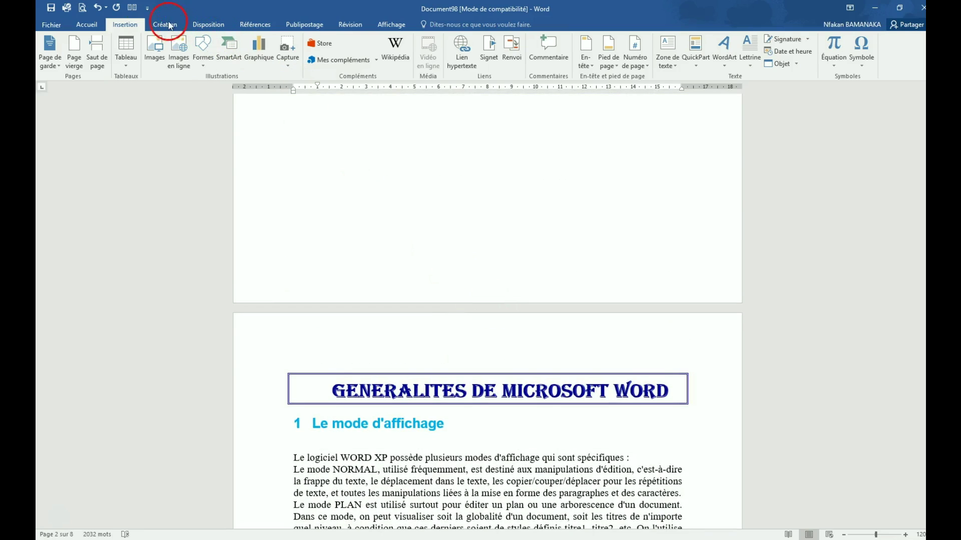
left_click(132, 7)
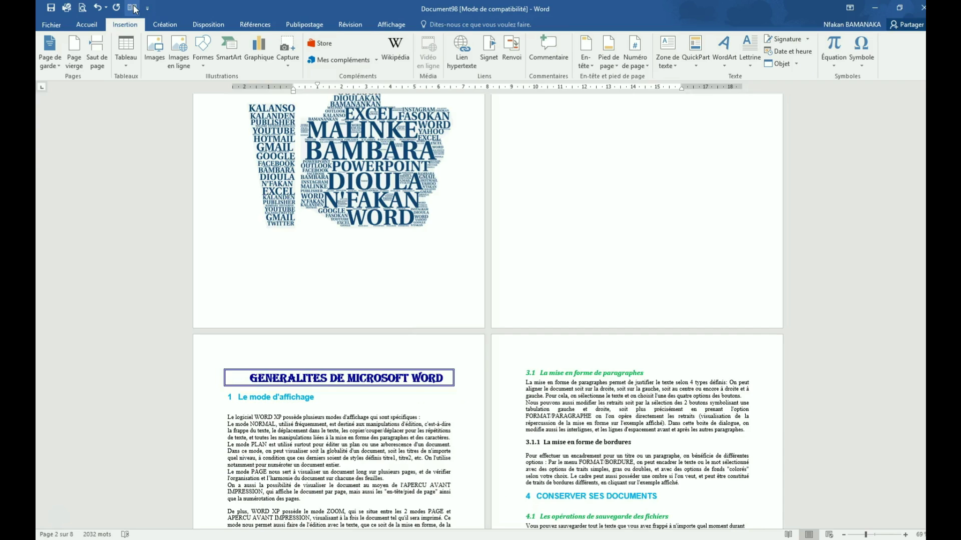
scroll(375, 296, "up", 3)
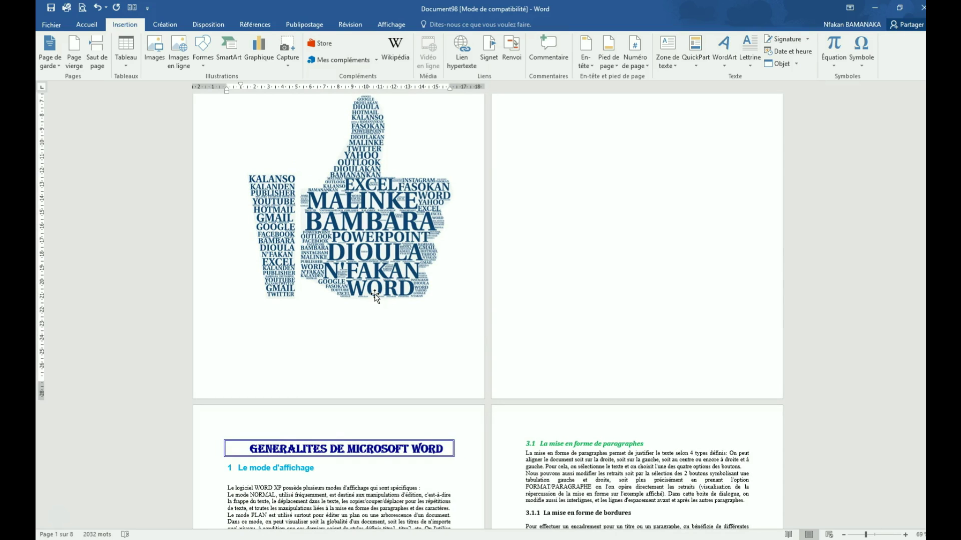
scroll(367, 322, "down", 5)
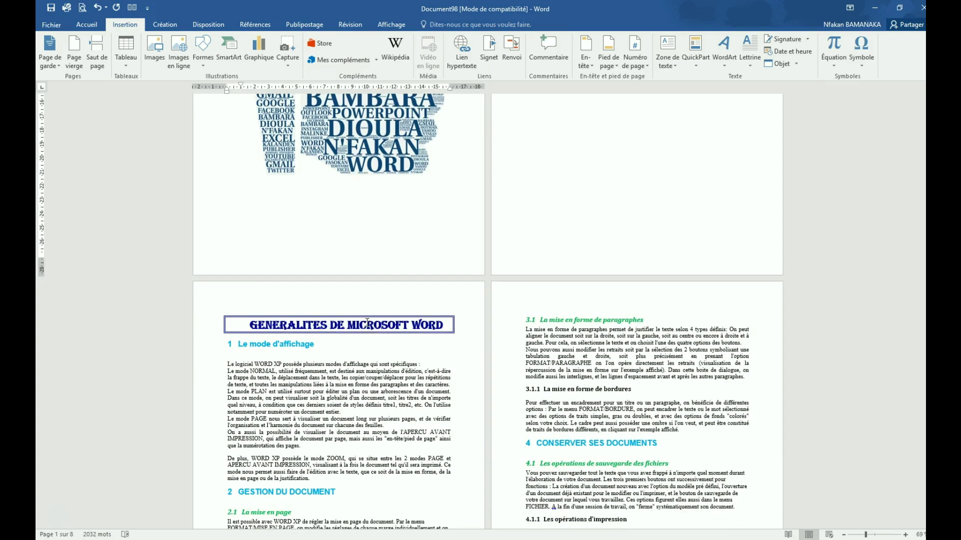
scroll(399, 371, "up", 5)
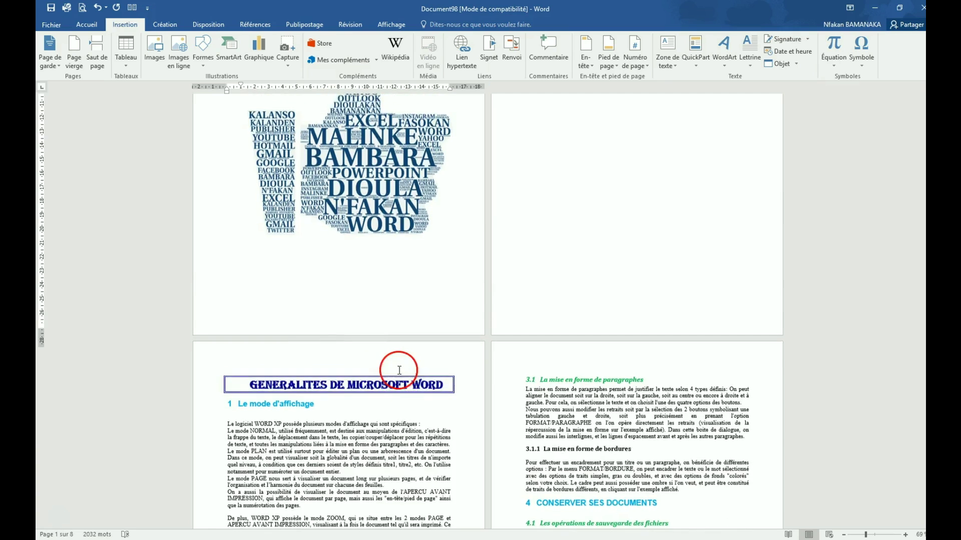